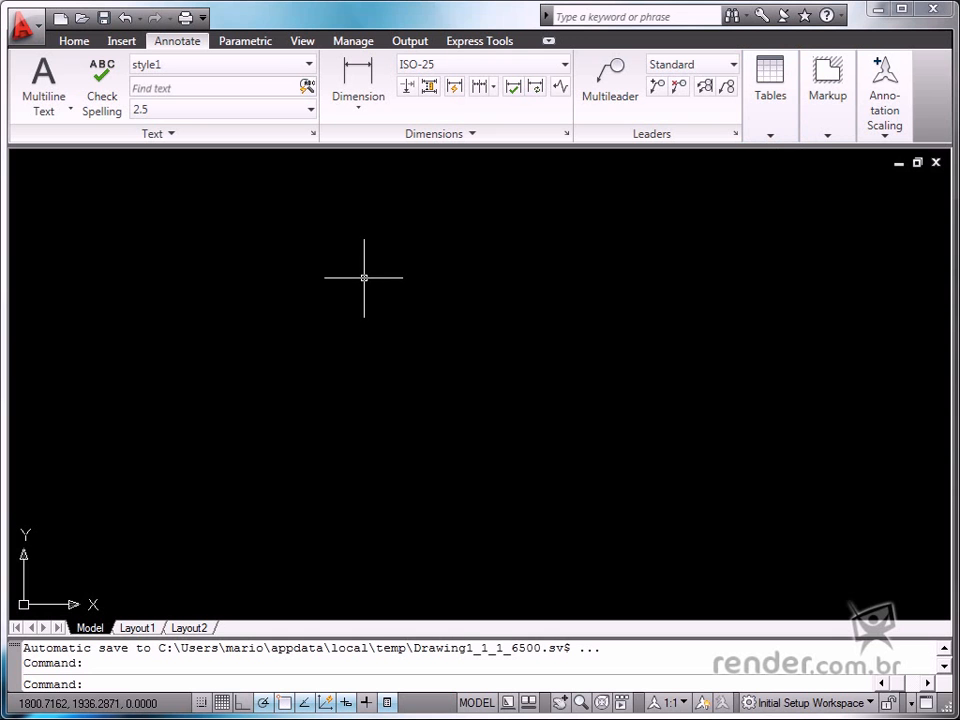
Step: Create a new table style named render based on the Standard table style
left_click(772, 136)
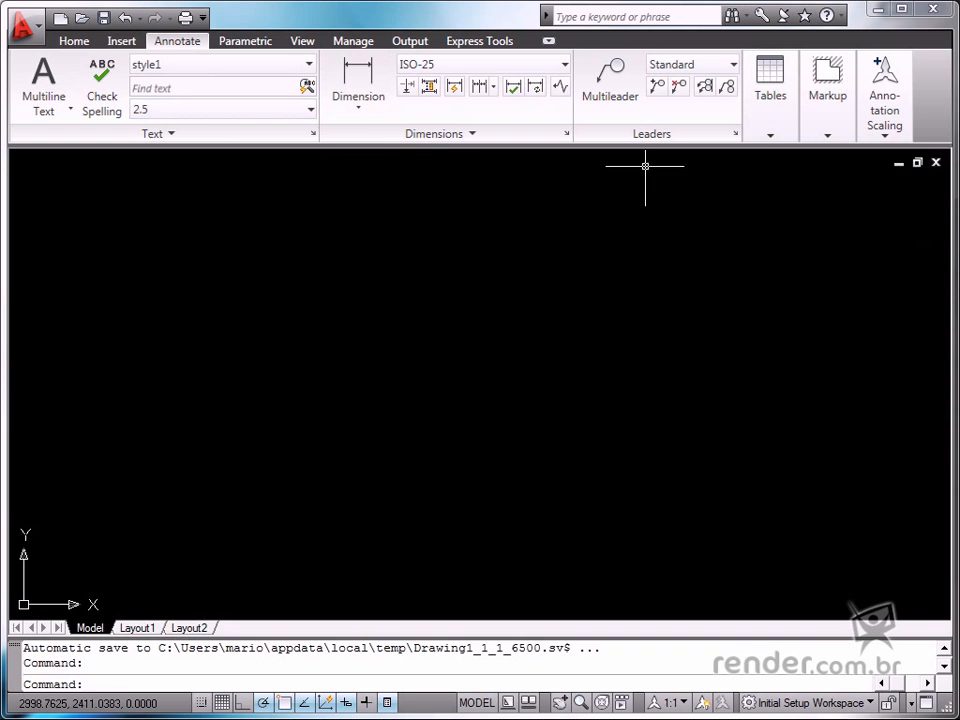
left_click(775, 140)
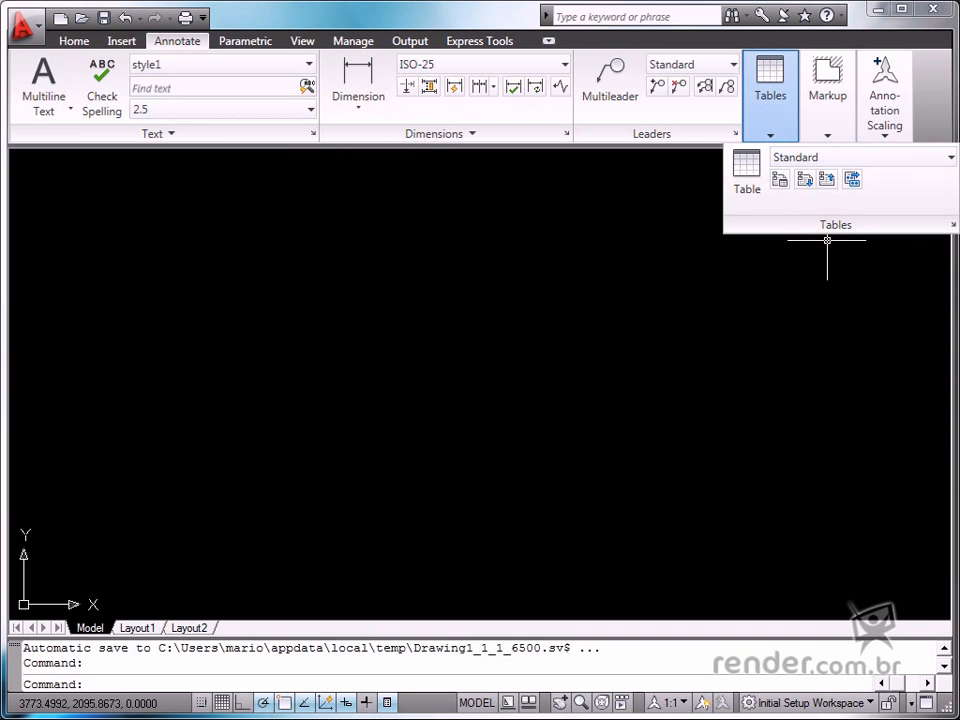
left_click(776, 143)
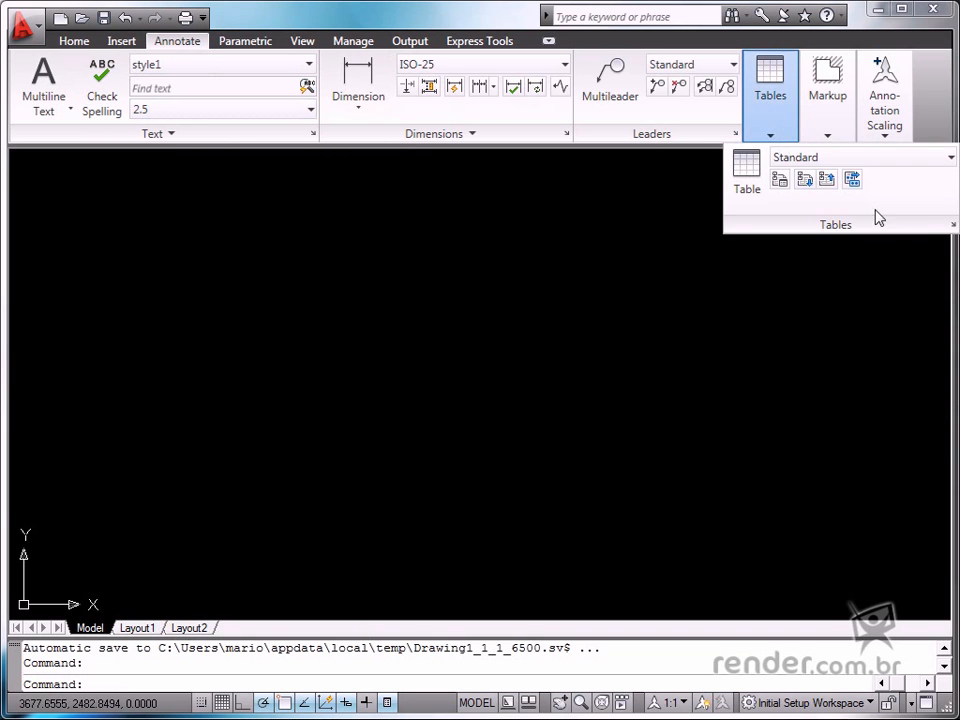
left_click(952, 224)
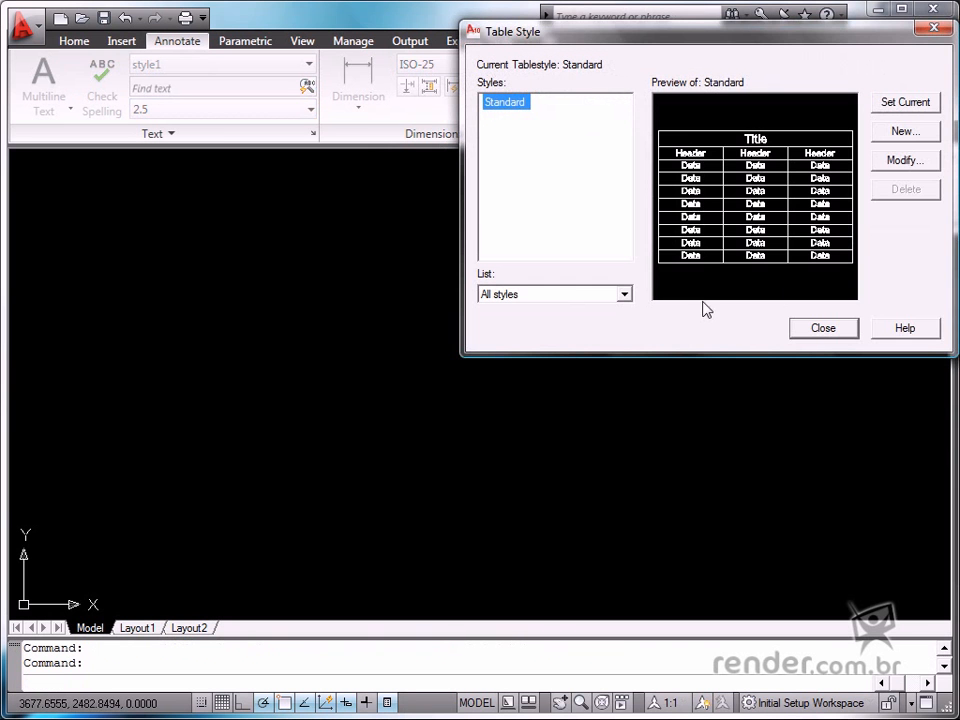
mouse_move(705, 31)
left_mouse_down()
mouse_move(588, 92)
mouse_move(405, 224)
left_mouse_up()
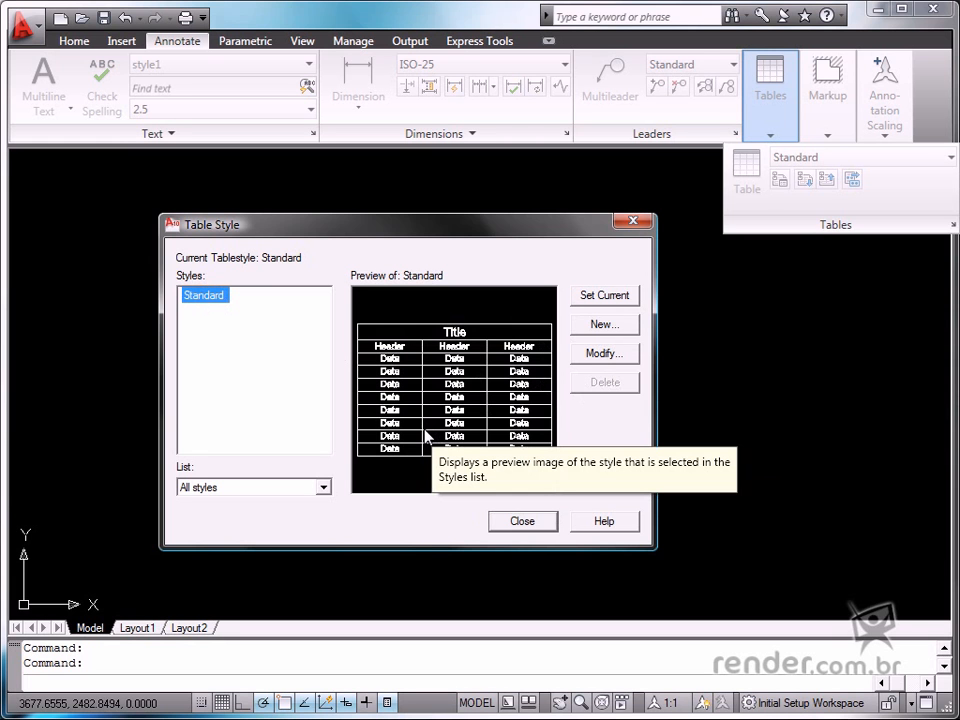
left_click(604, 324)
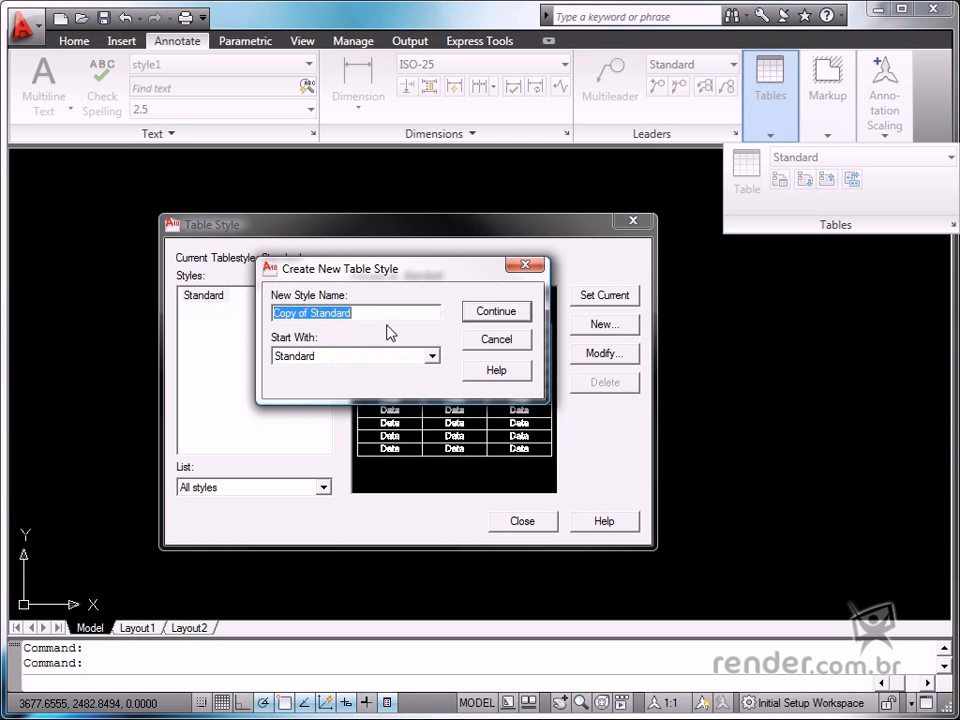
type("render")
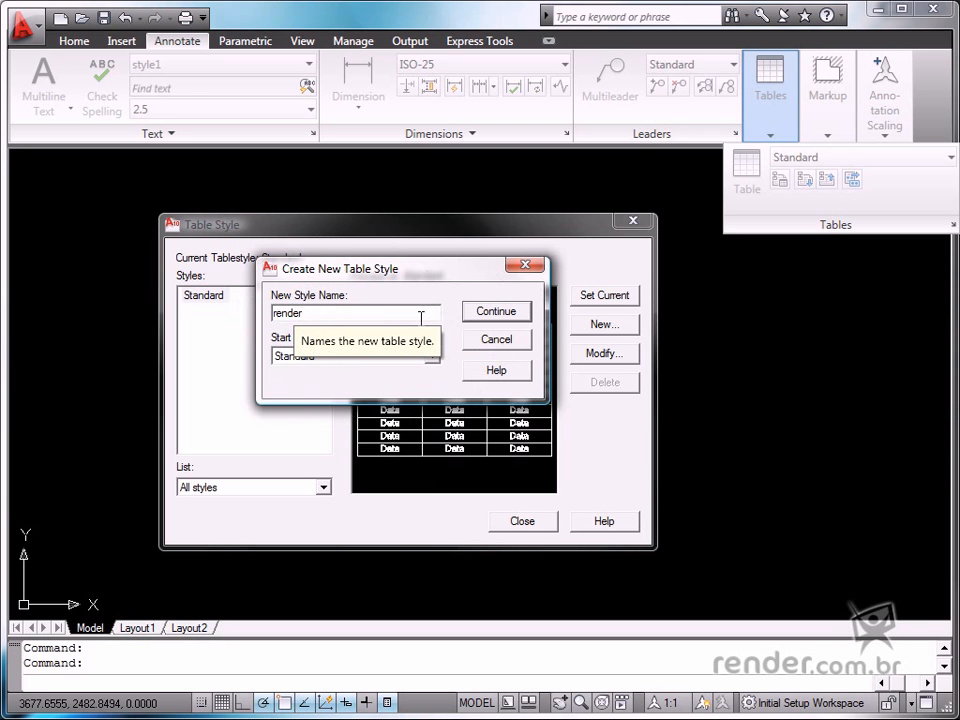
left_click(494, 314)
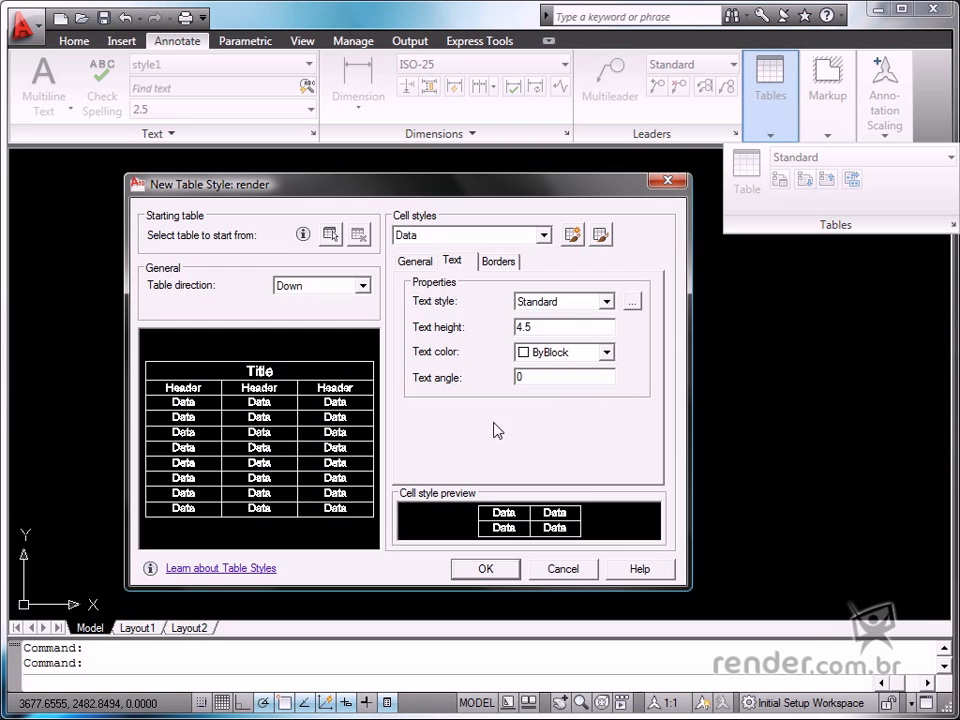
Step: Try the Up table direction for the render style and set the direction back to Down
left_click(362, 286)
left_click(300, 316)
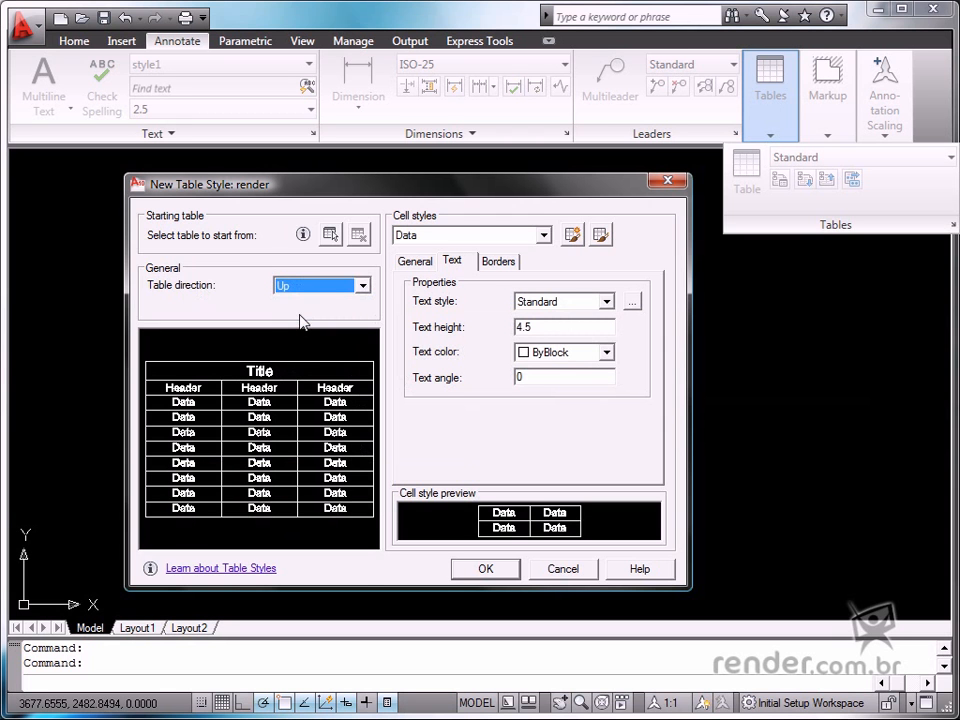
left_click(362, 286)
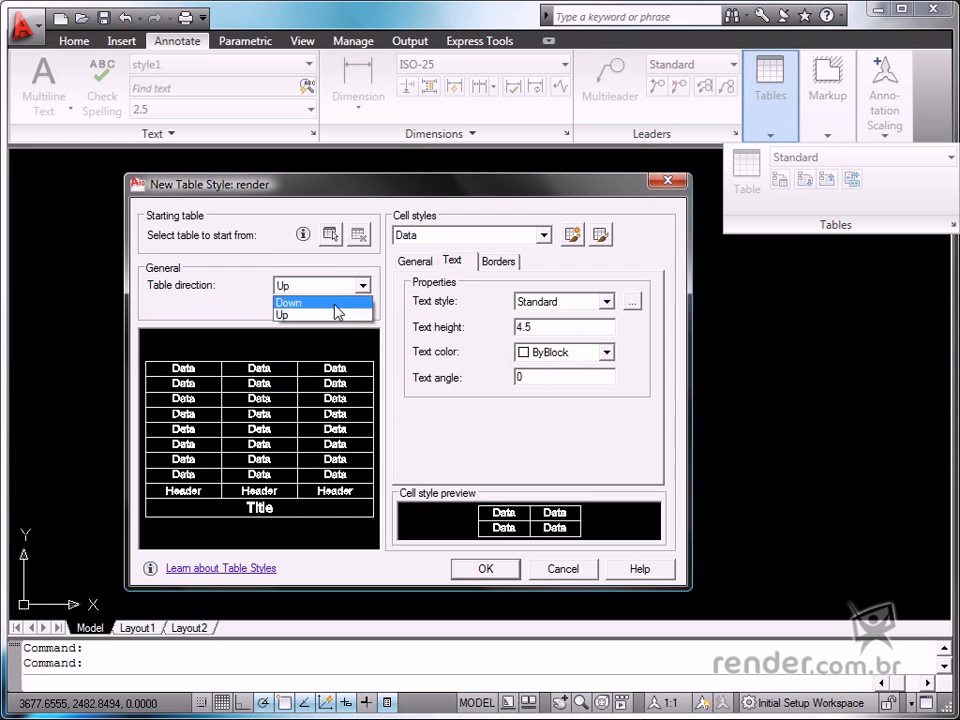
left_click(330, 302)
left_click(363, 286)
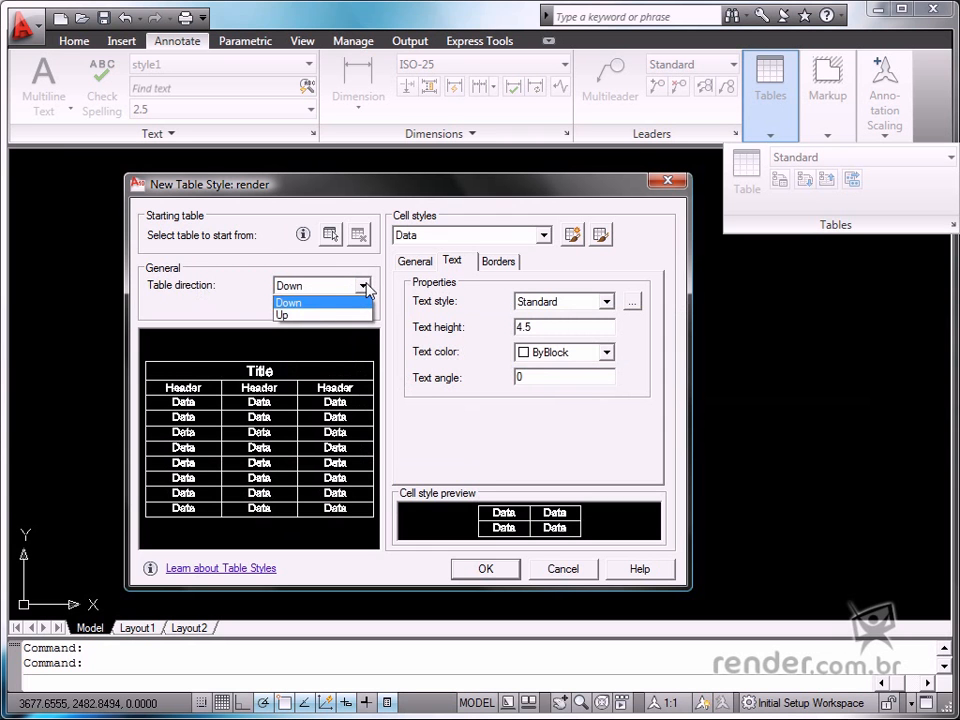
left_click(324, 316)
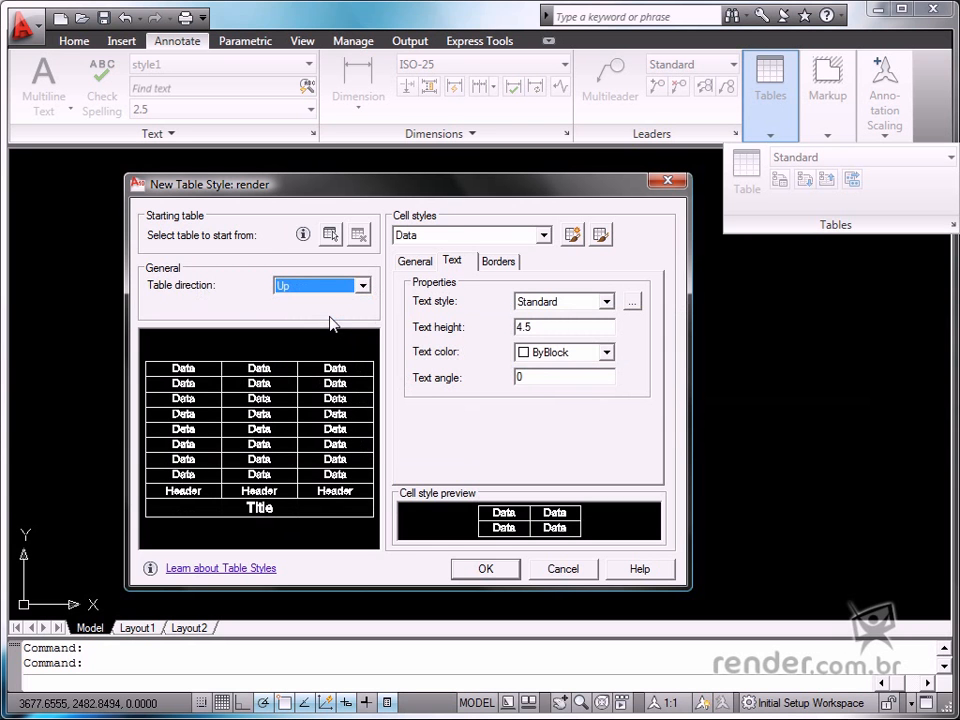
left_click(364, 286)
left_click(335, 302)
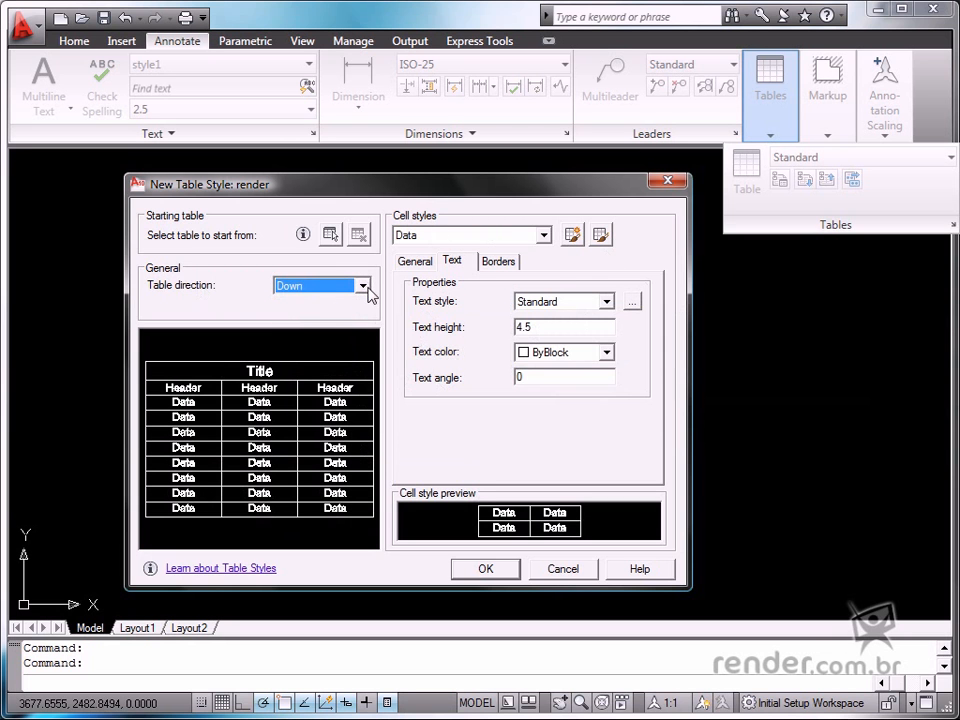
Step: Set the fill color of the Data cells in the render style to Yellow
left_click(416, 261)
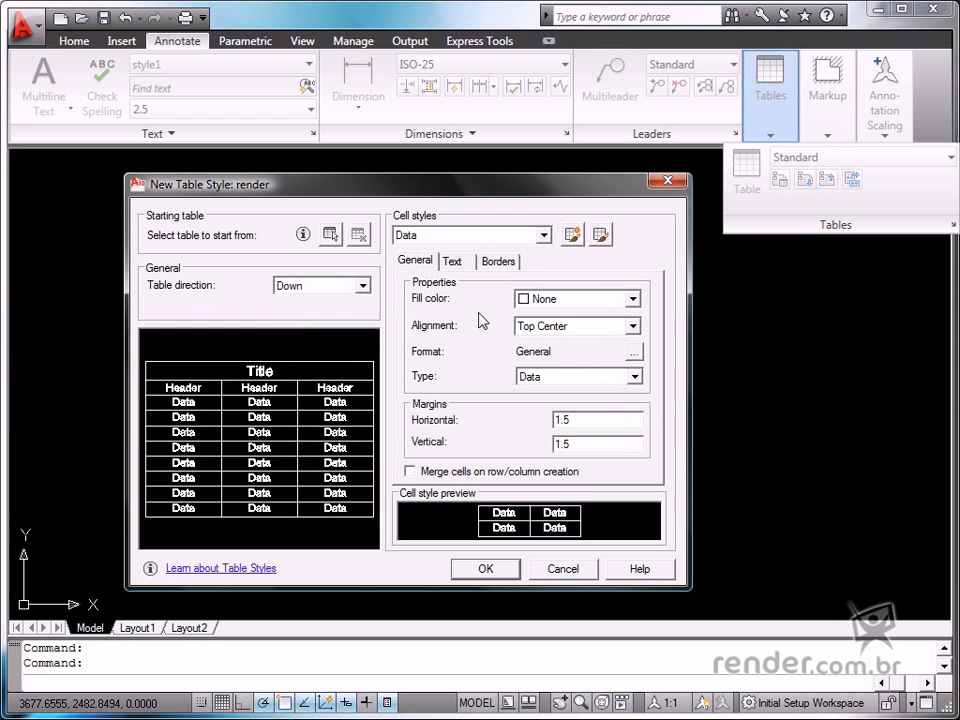
left_click(455, 262)
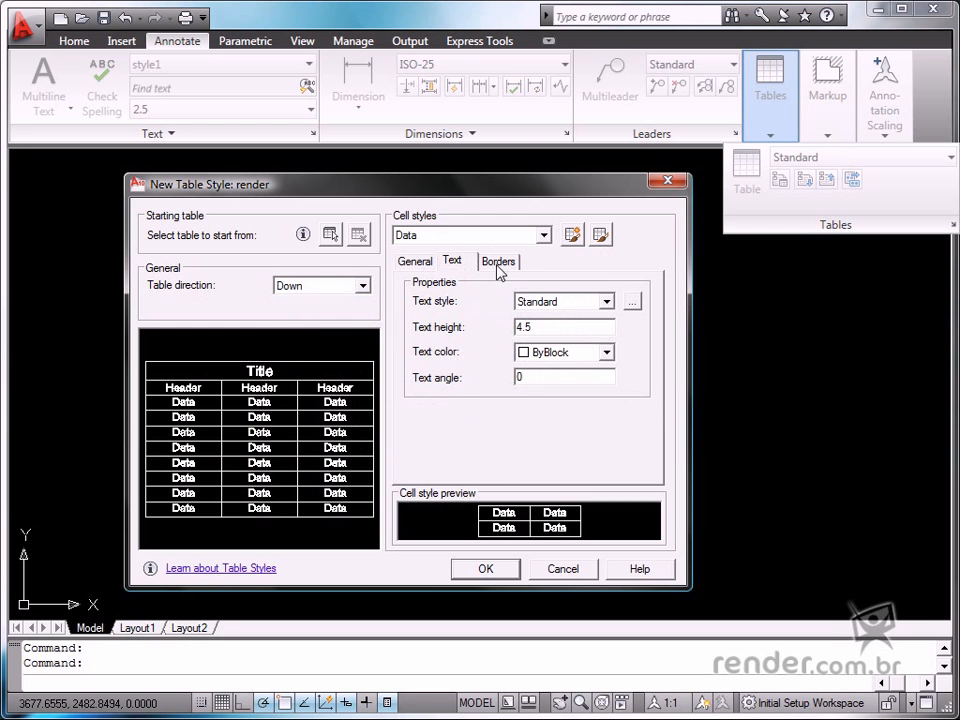
left_click(498, 263)
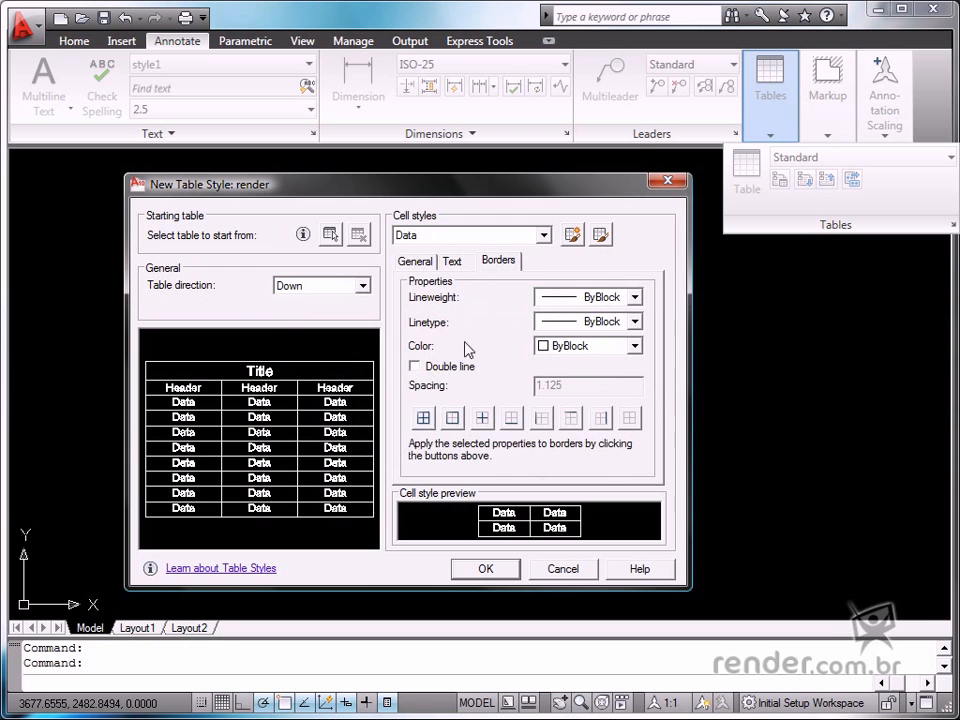
left_click(417, 261)
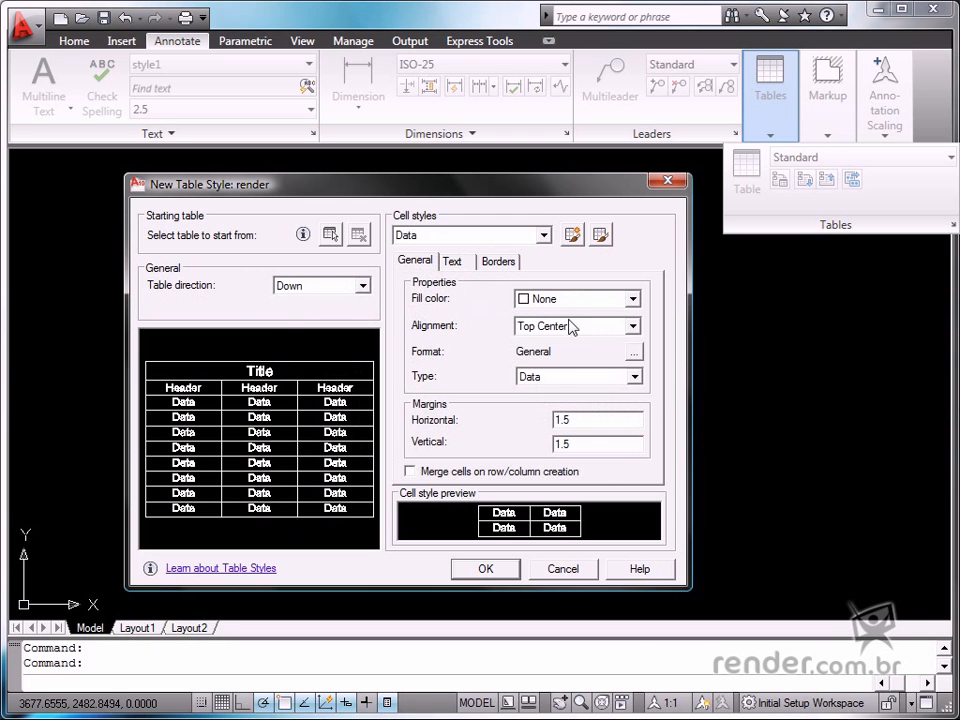
left_click(591, 378)
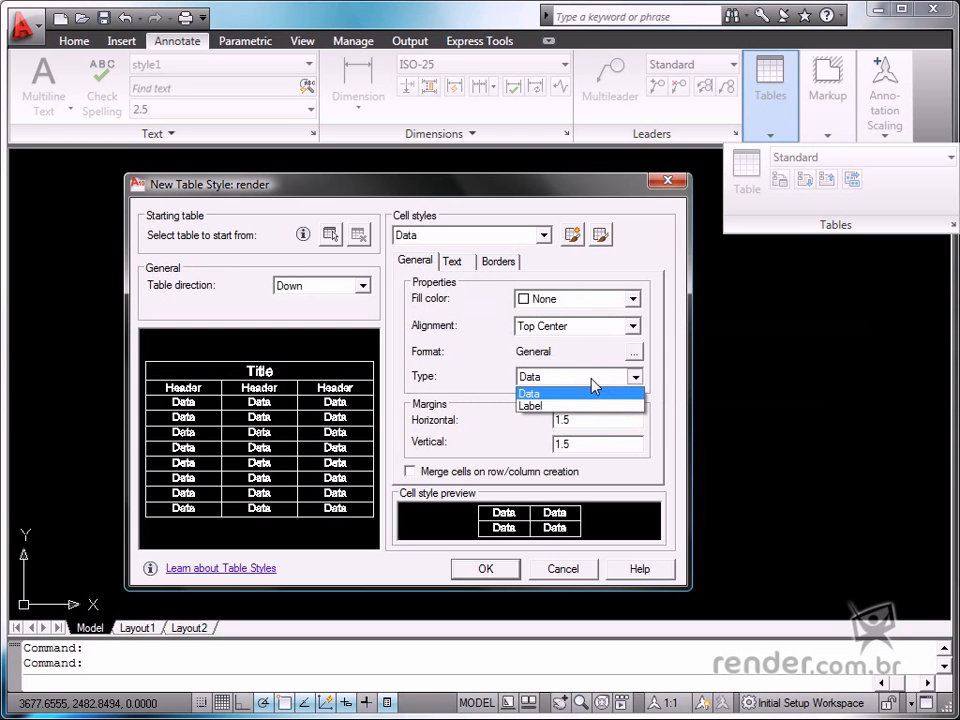
left_click(658, 372)
left_click(633, 298)
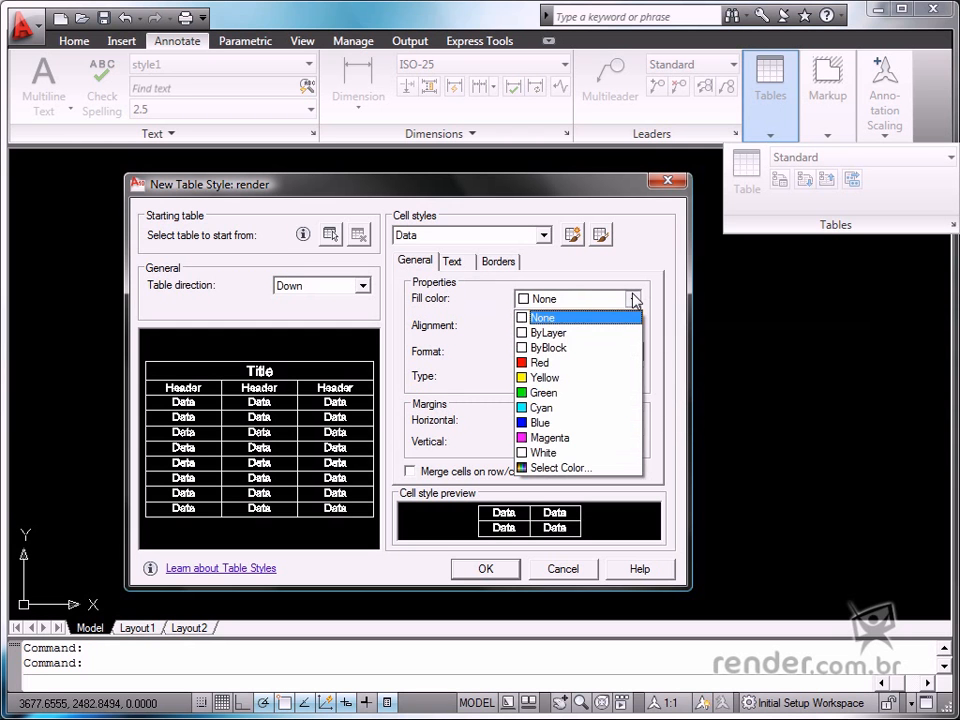
left_click(543, 377)
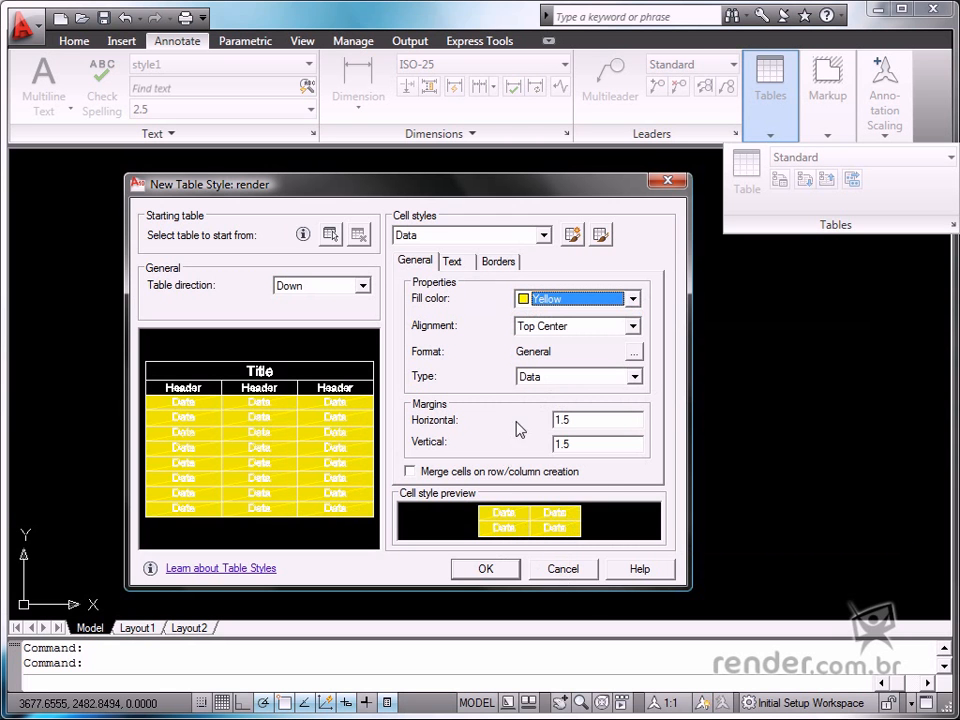
Step: Set the border lineweight of the Data cells to 0.30 mm
left_click(453, 262)
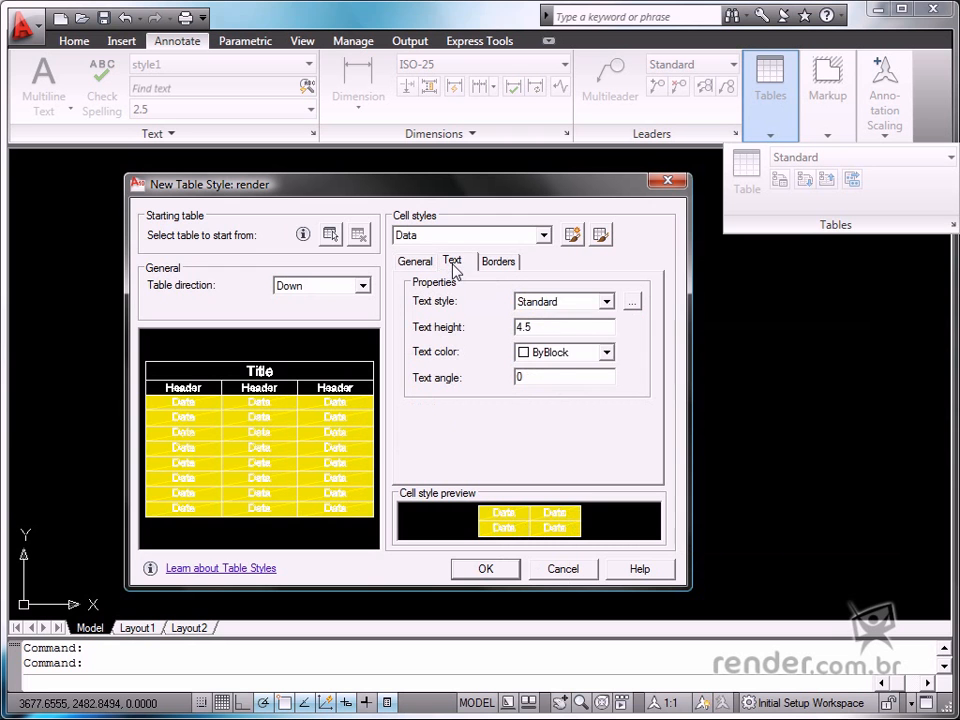
left_click(602, 308)
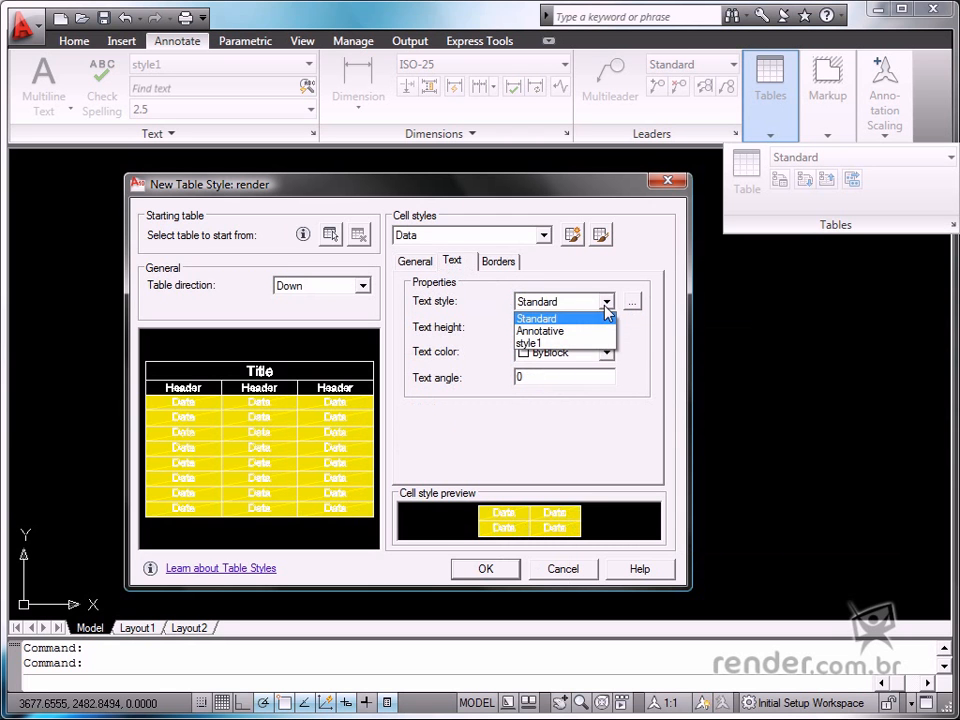
left_click(606, 314)
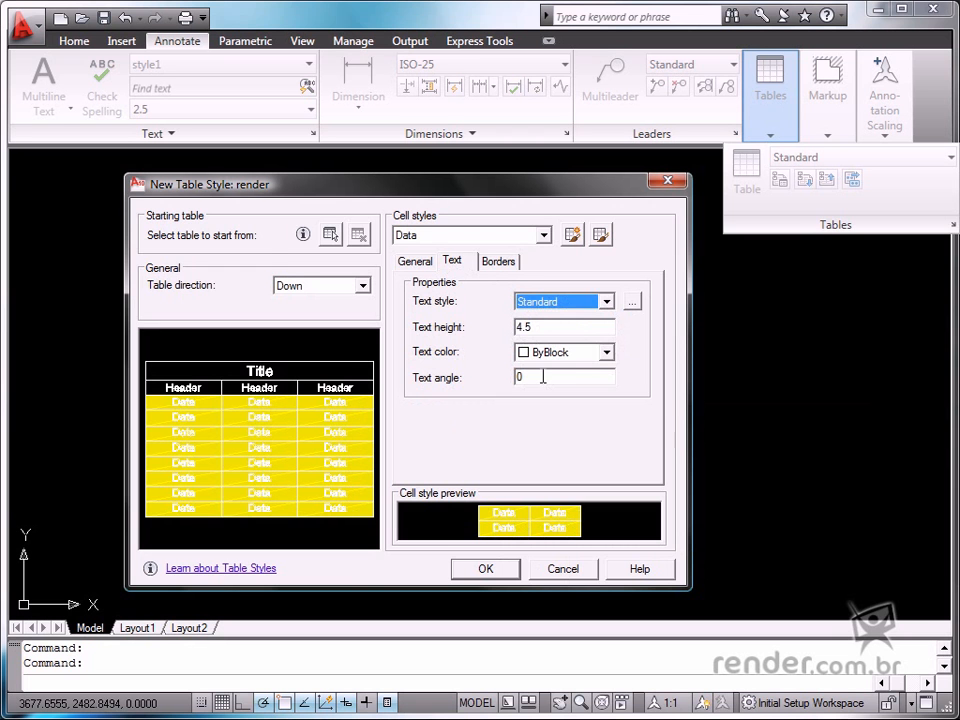
left_click(499, 264)
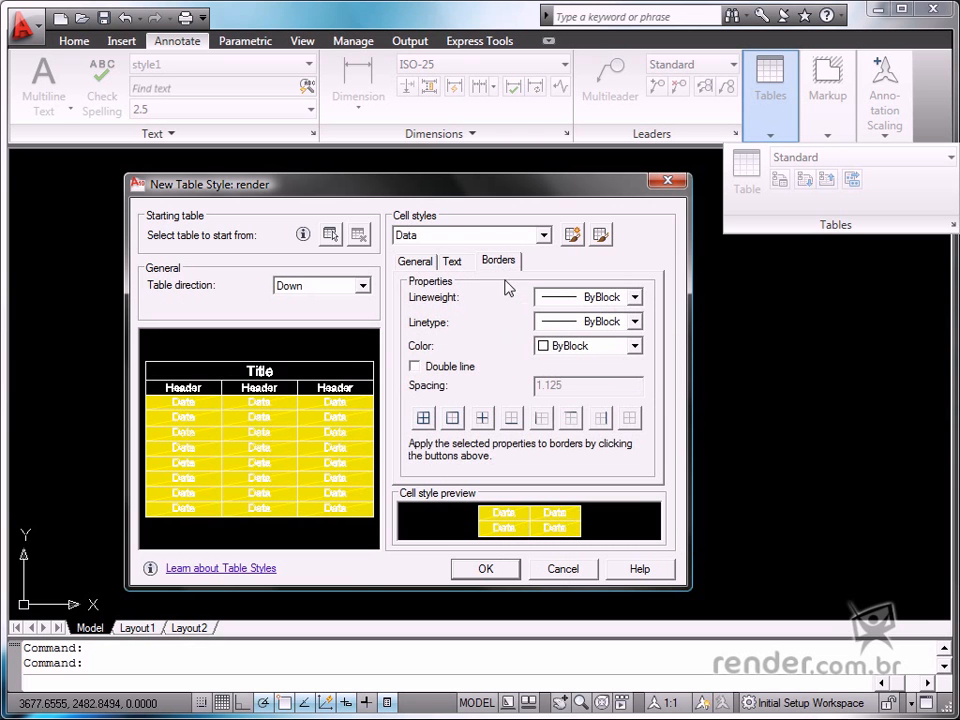
left_click(633, 297)
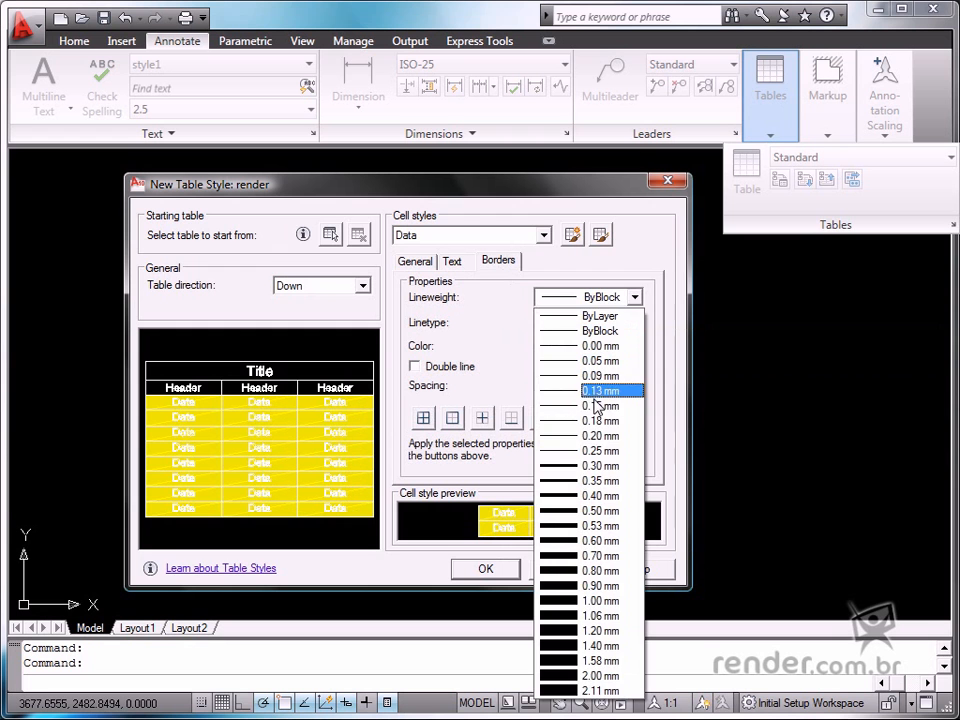
left_click(598, 466)
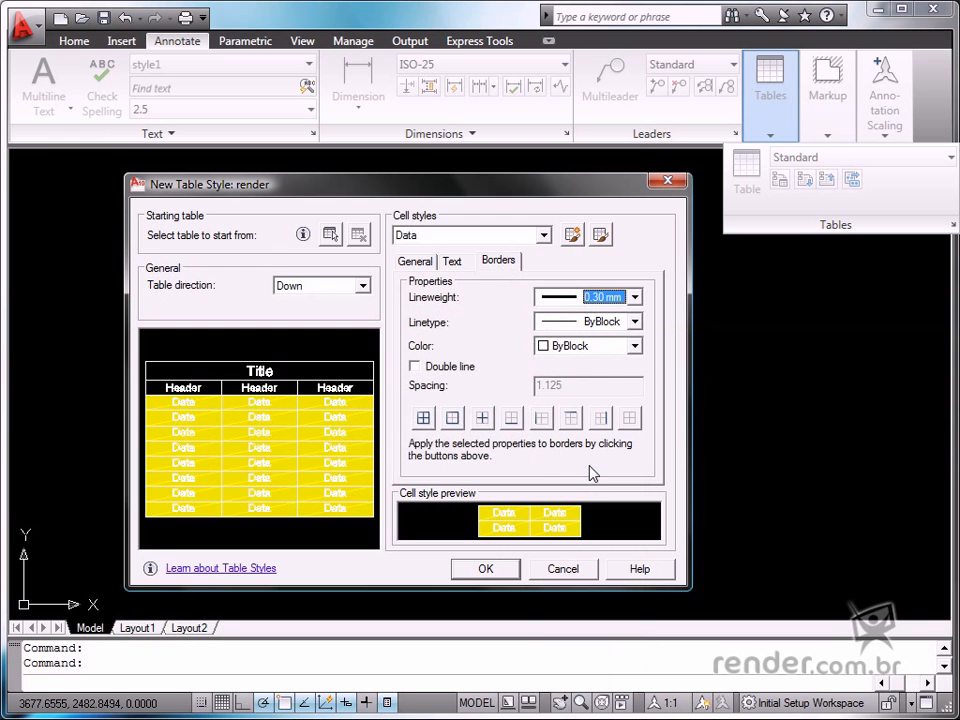
left_click(602, 321)
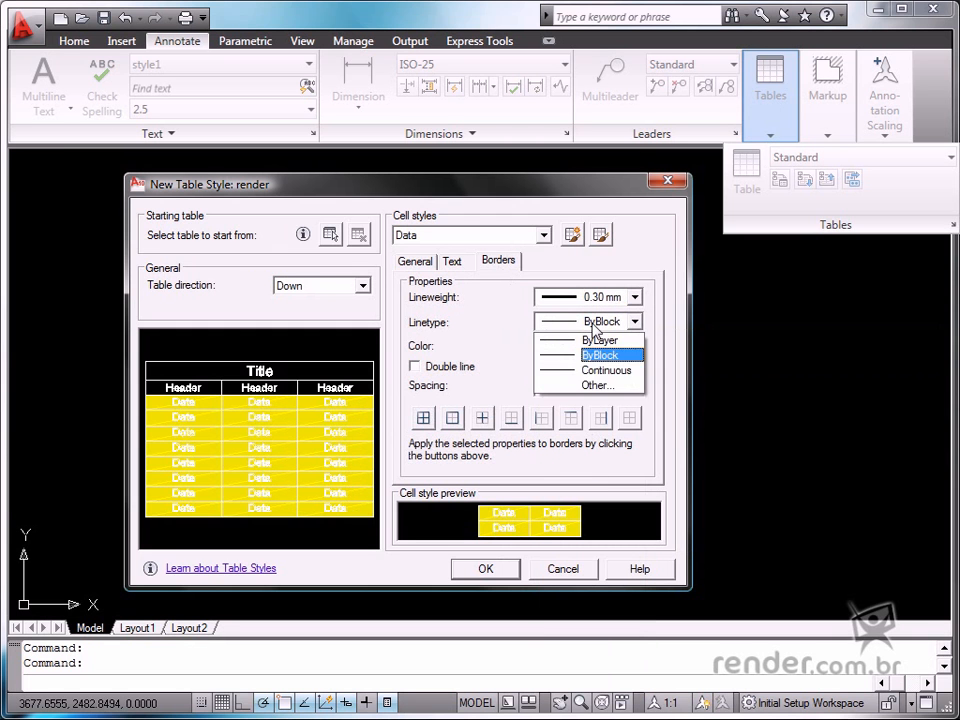
left_click(665, 377)
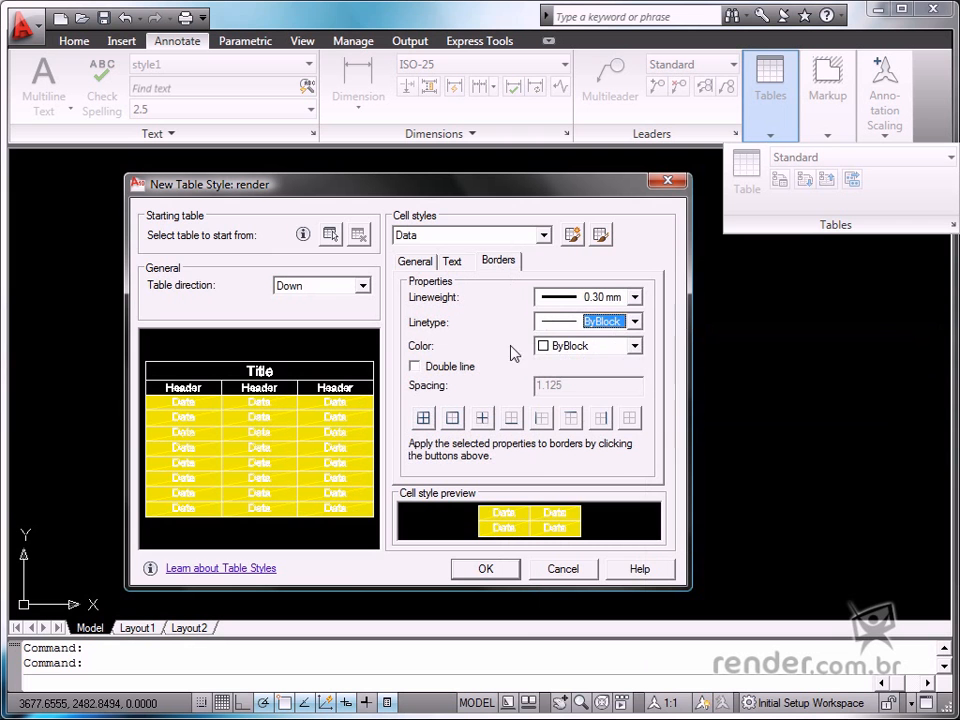
left_click(634, 321)
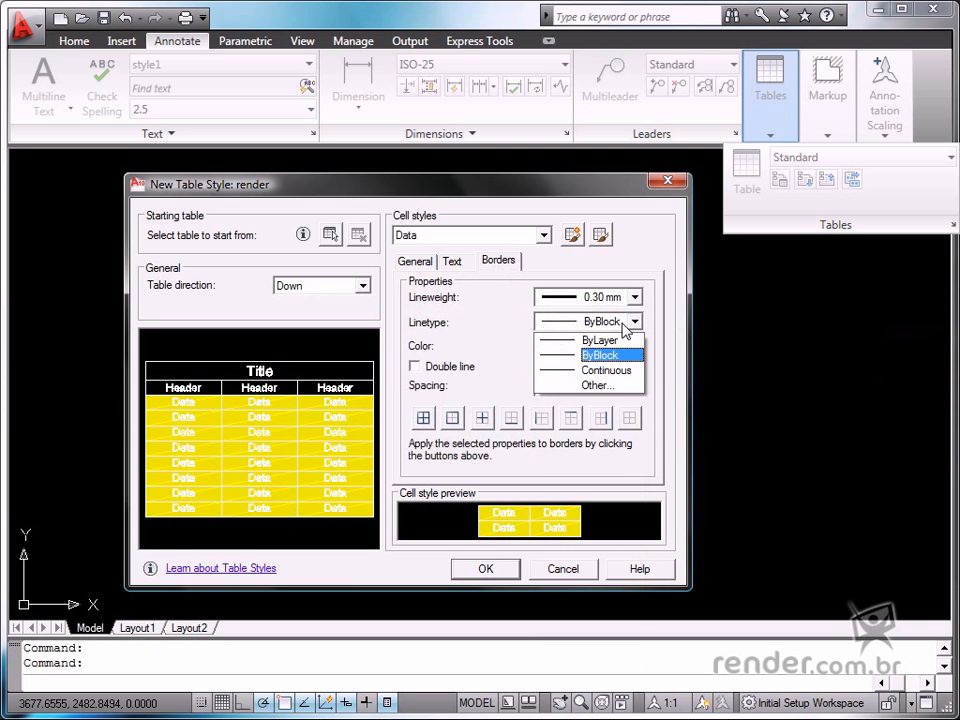
left_click(658, 331)
Step: Set the Data cells' border color to Red with a double line and apply the border properties to all borders
left_click(634, 346)
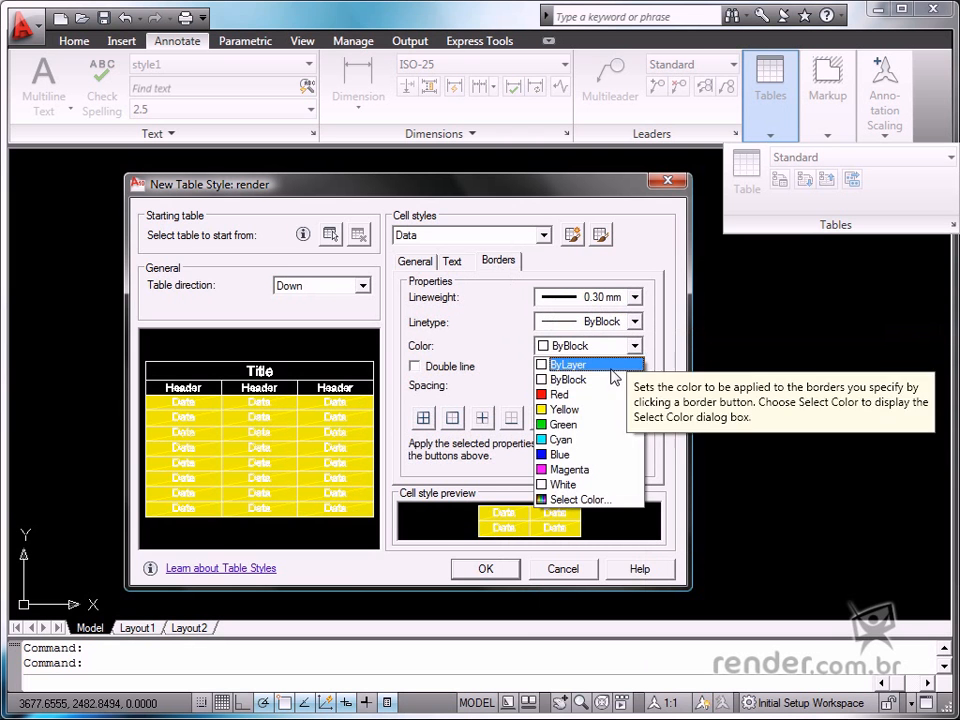
left_click(583, 396)
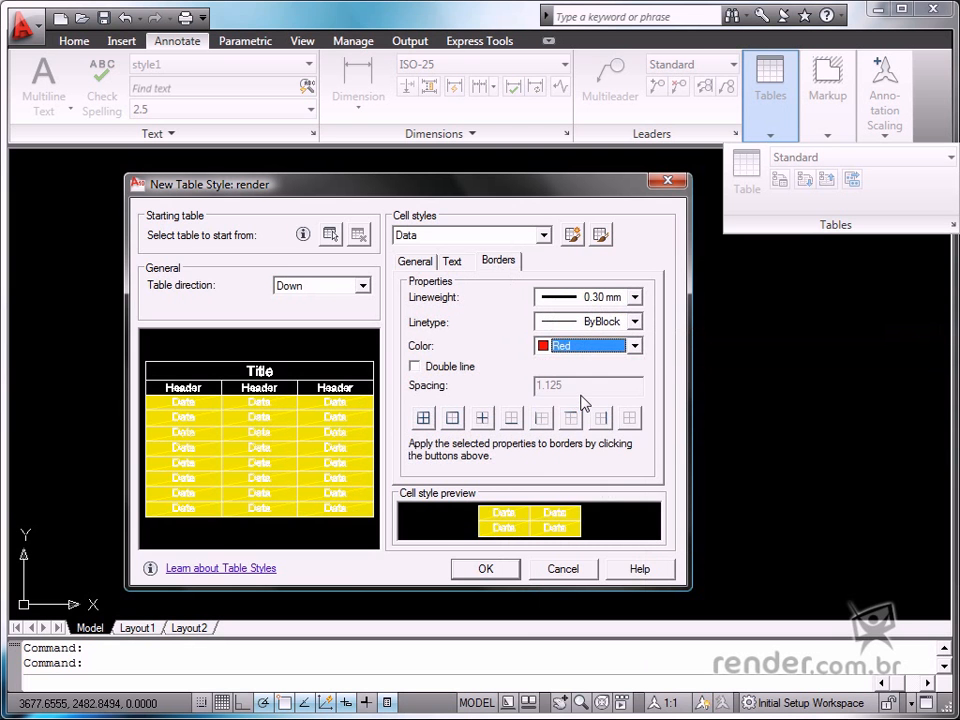
left_click(454, 368)
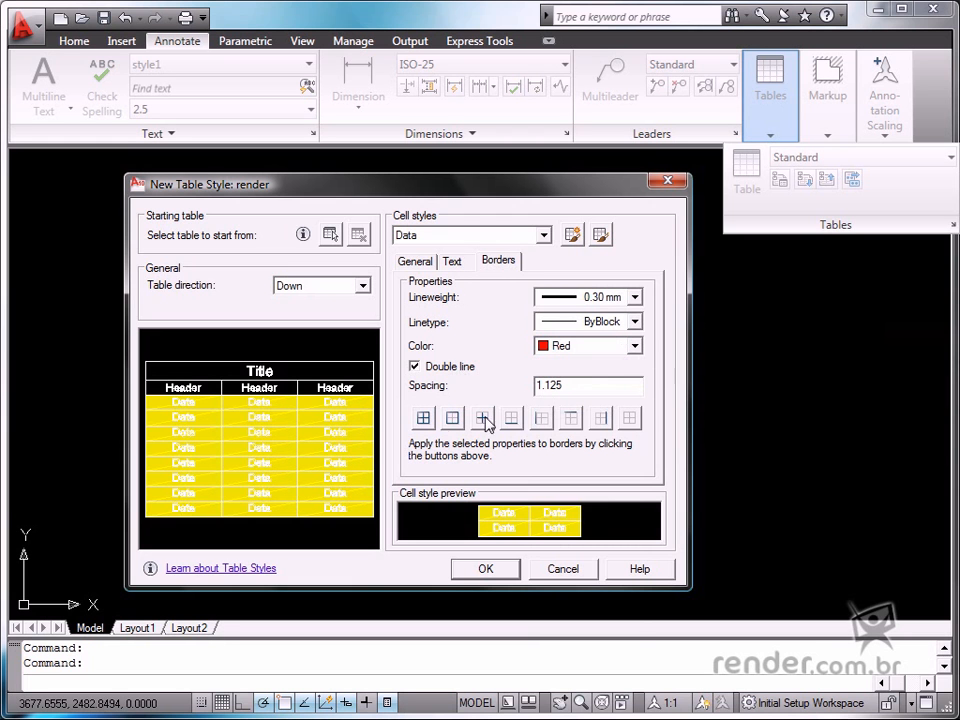
left_click(422, 418)
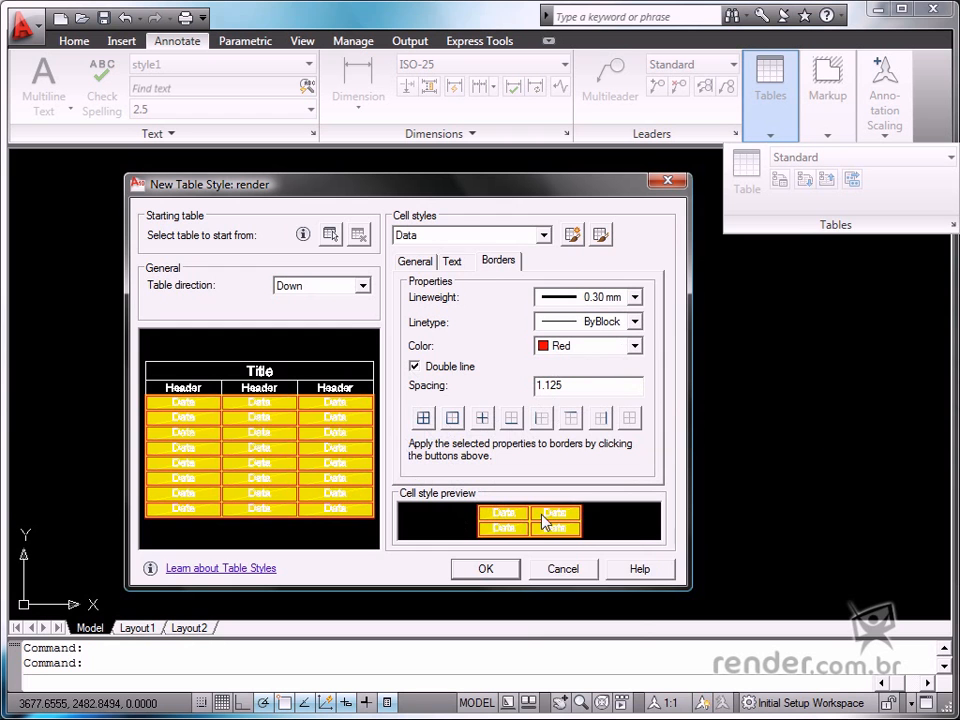
Step: Save the render table style and make it the current table style
left_click(543, 235)
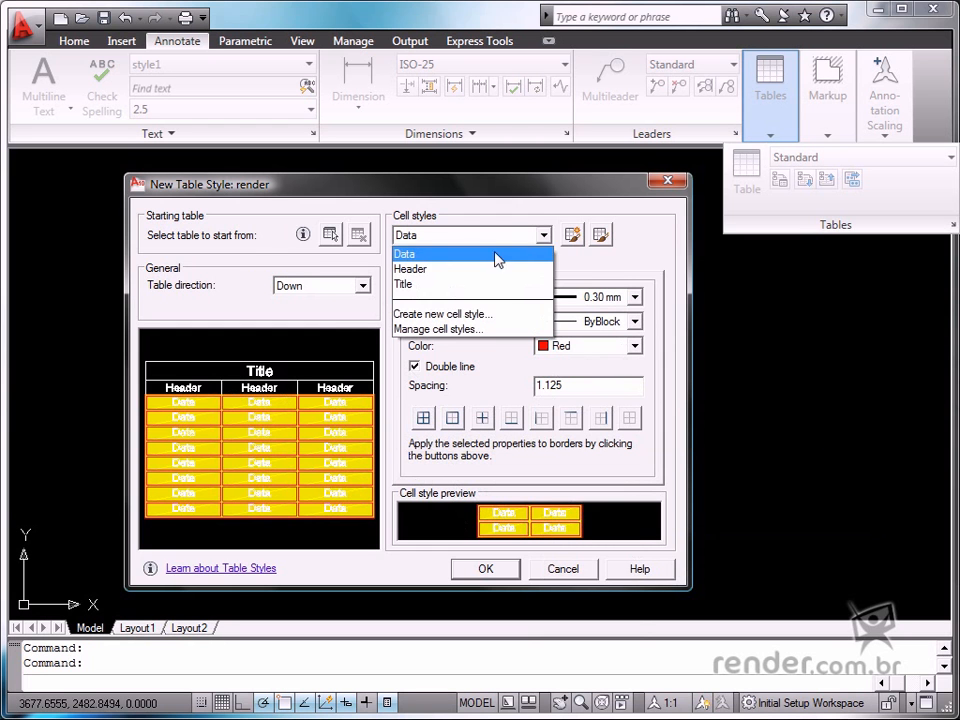
left_click(410, 254)
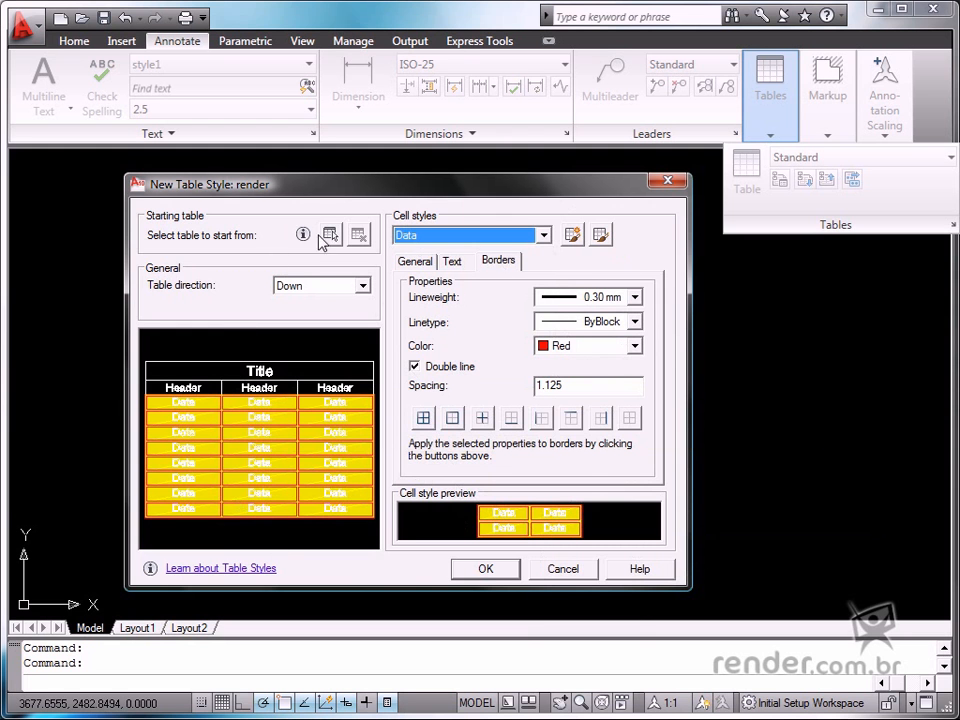
left_click(489, 570)
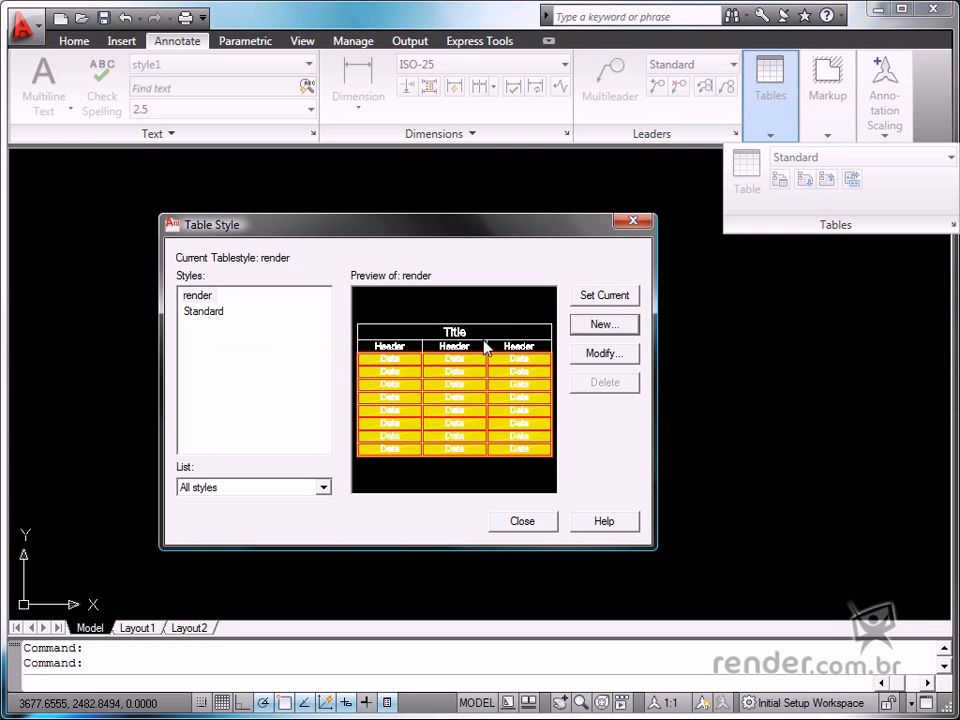
left_click(597, 298)
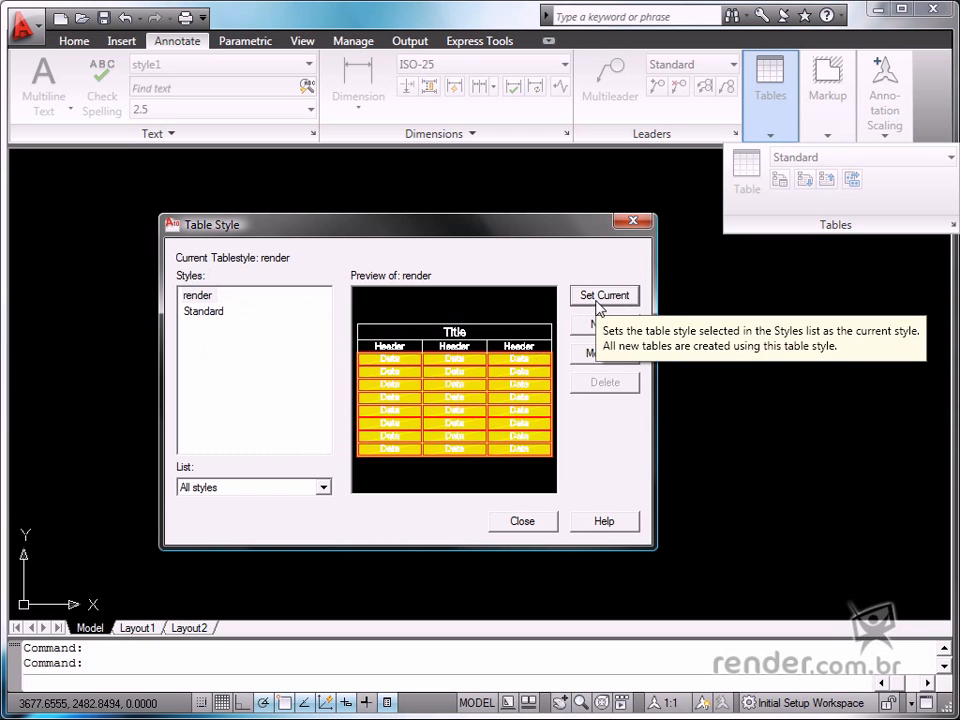
left_click(633, 221)
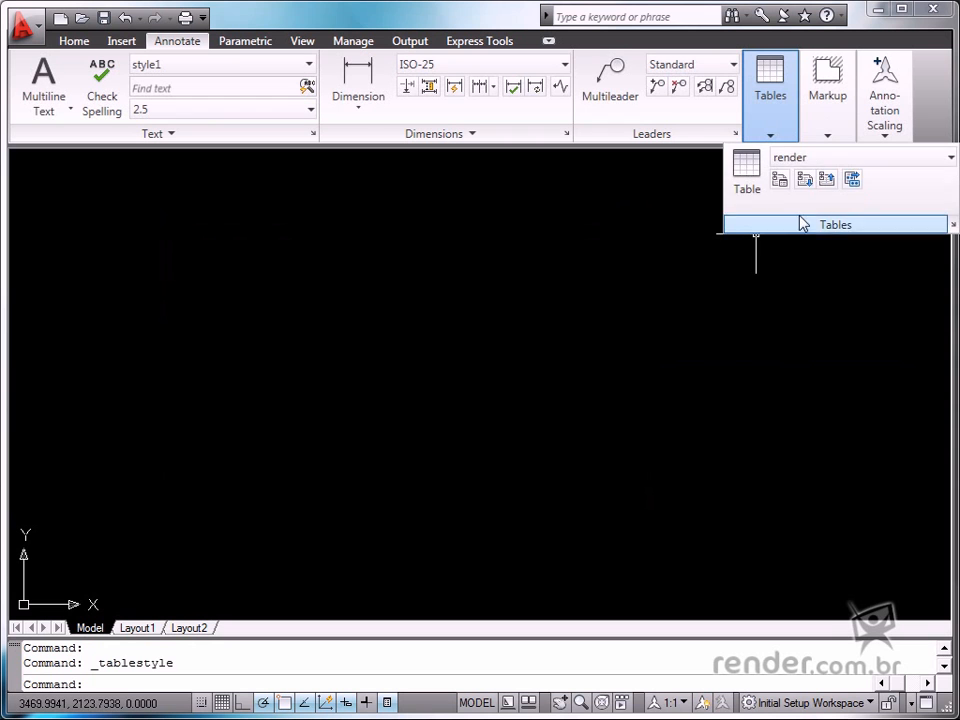
left_click(816, 159)
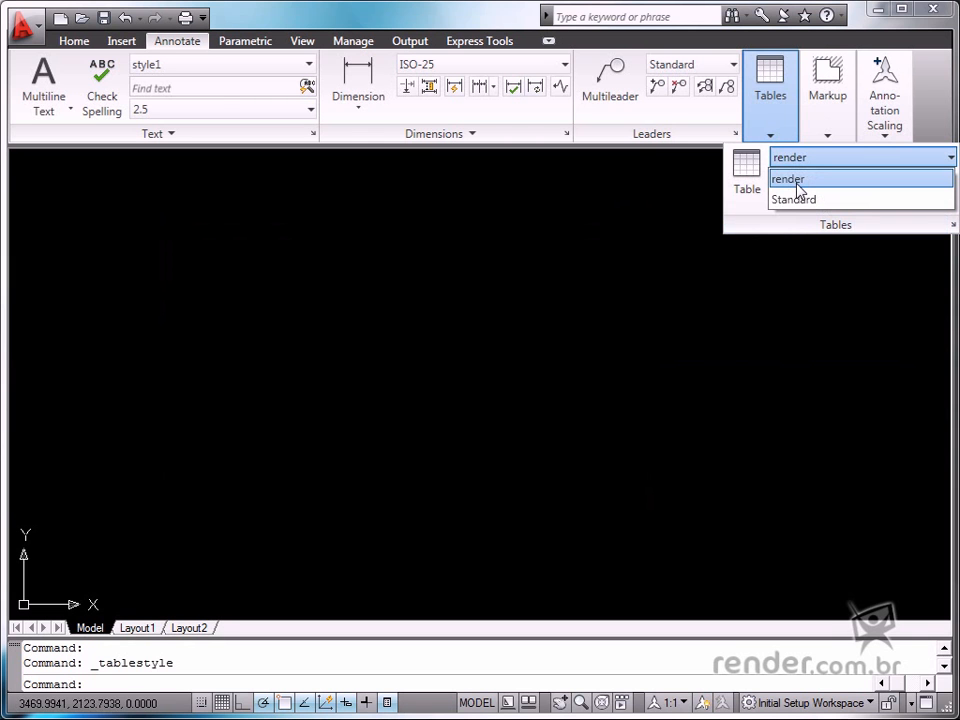
left_click(432, 430)
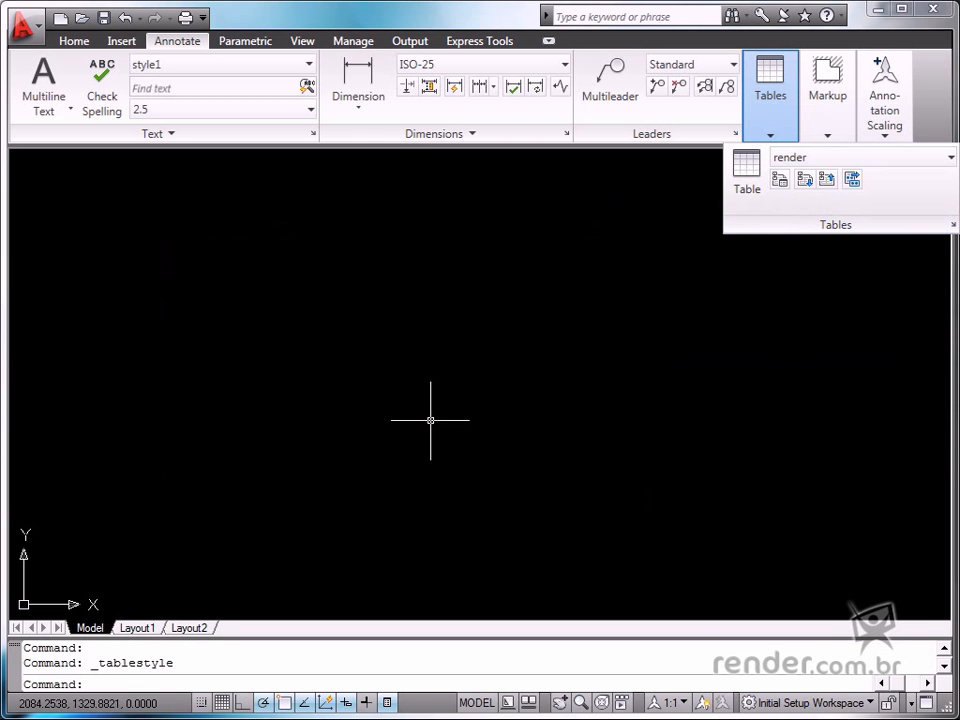